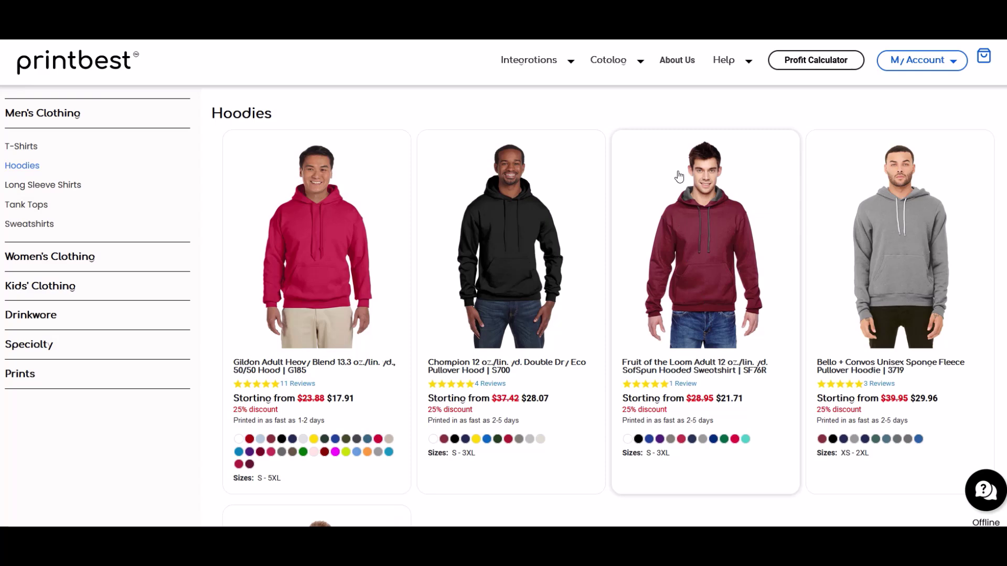
- Choose the Fruit of the Loom SofSpun hoodie from the Men's Hoodies listing
click(692, 226)
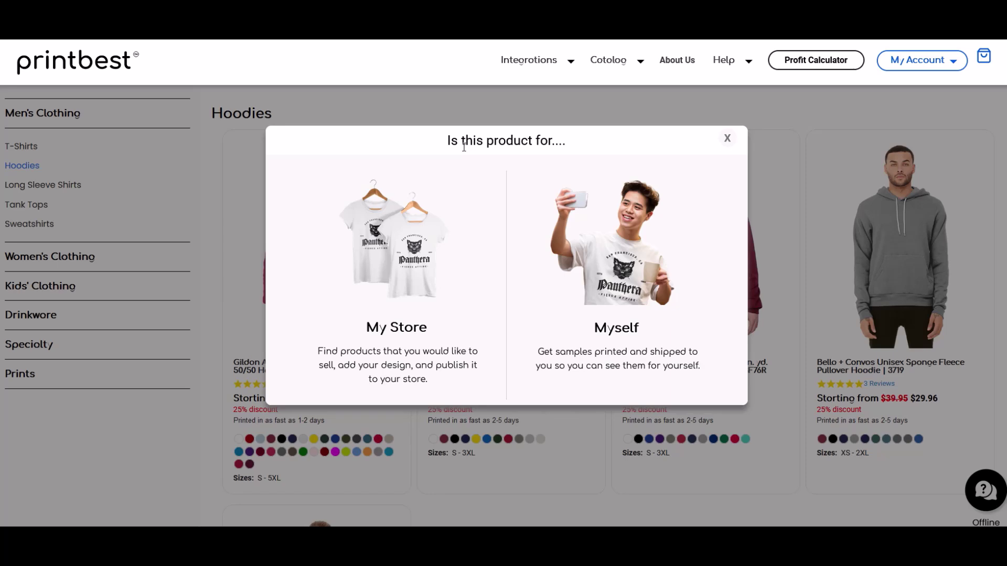
- Mark the SofSpun hoodie as being for yourself in the 'Is this product for....' popup
click(632, 249)
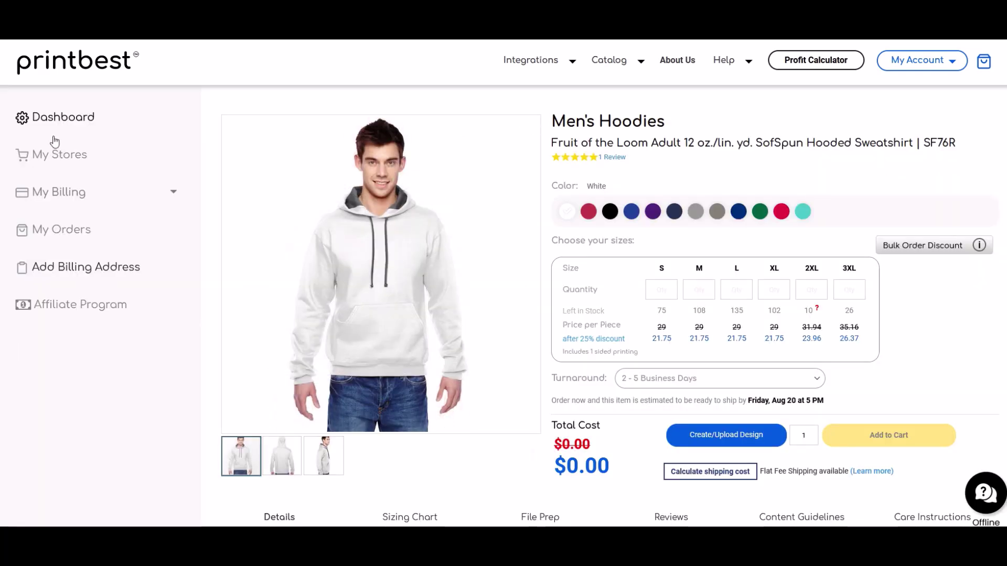
- View the back and side photos of the SofSpun hoodie
mouse_move(363, 290)
click(291, 467)
click(315, 466)
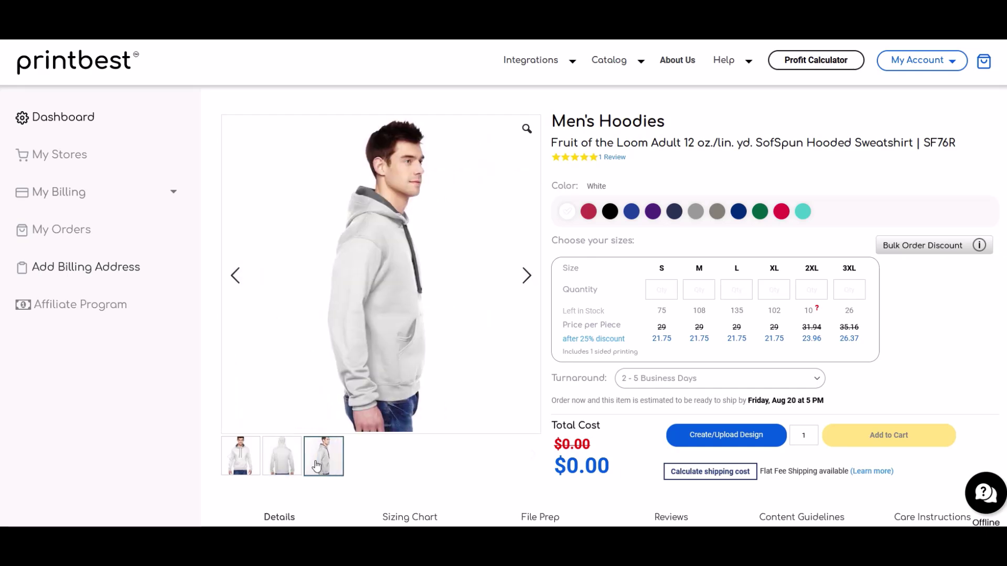
- Preview Cardinal, Black, Royal and Purple, then choose Athletic Heather as the colour
click(588, 211)
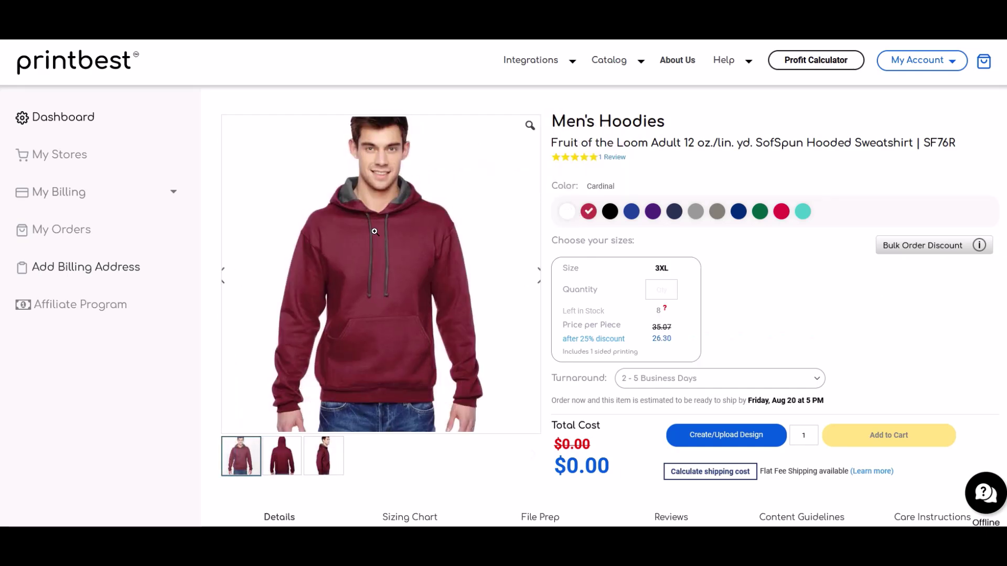
click(610, 212)
click(631, 211)
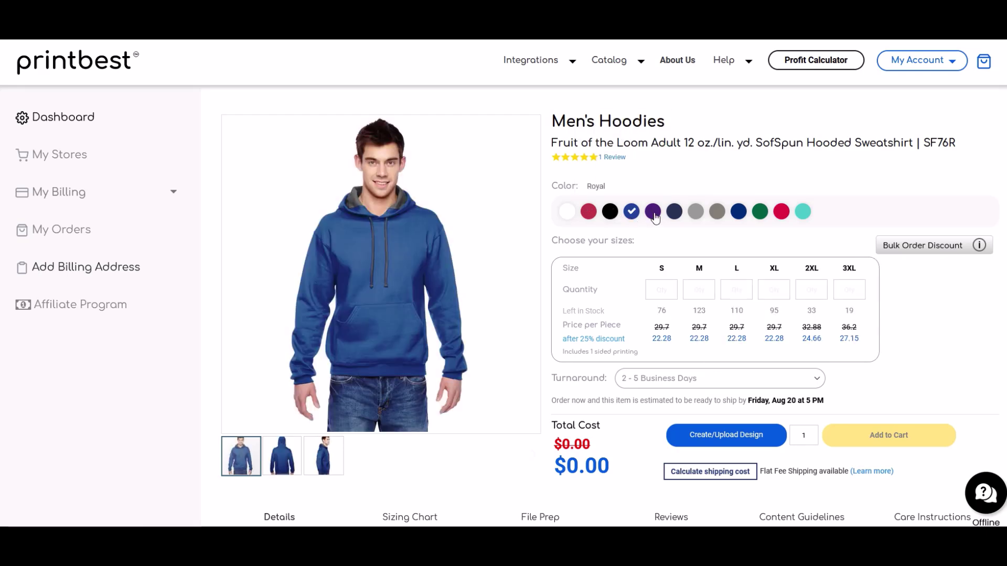
click(652, 212)
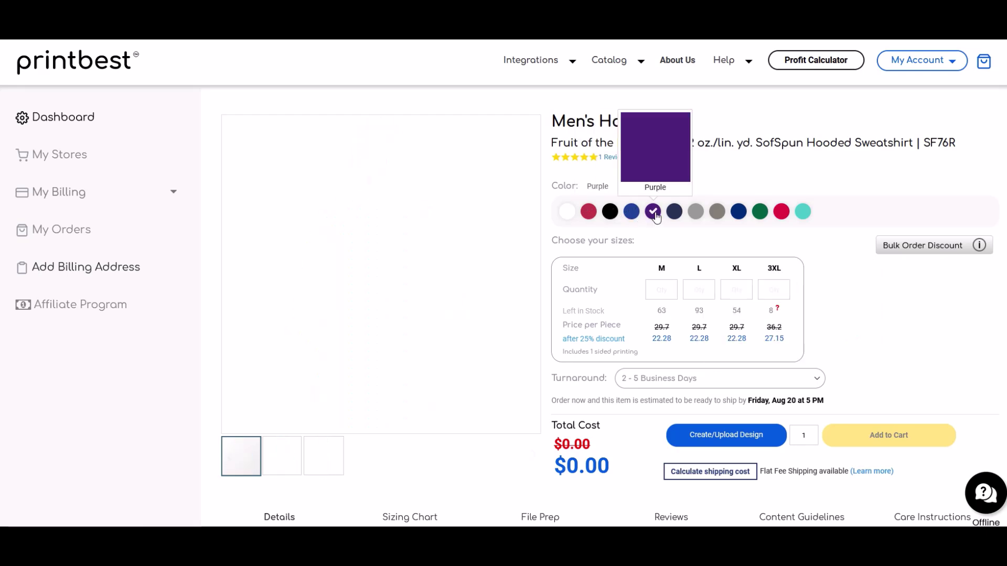
click(693, 215)
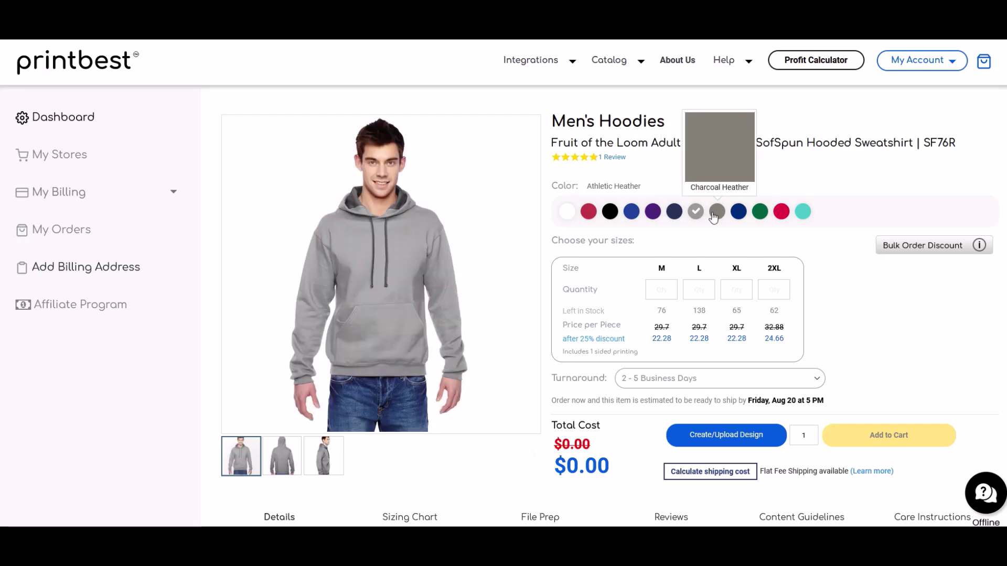
mouse_move(323, 231)
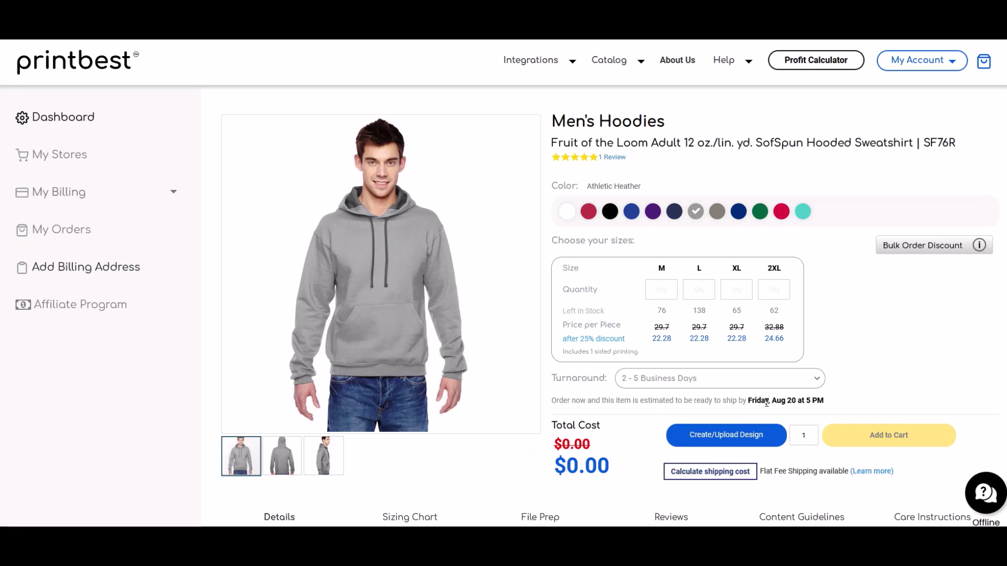
- Open Create/Upload Design and step through the editor tour until it closes
click(723, 445)
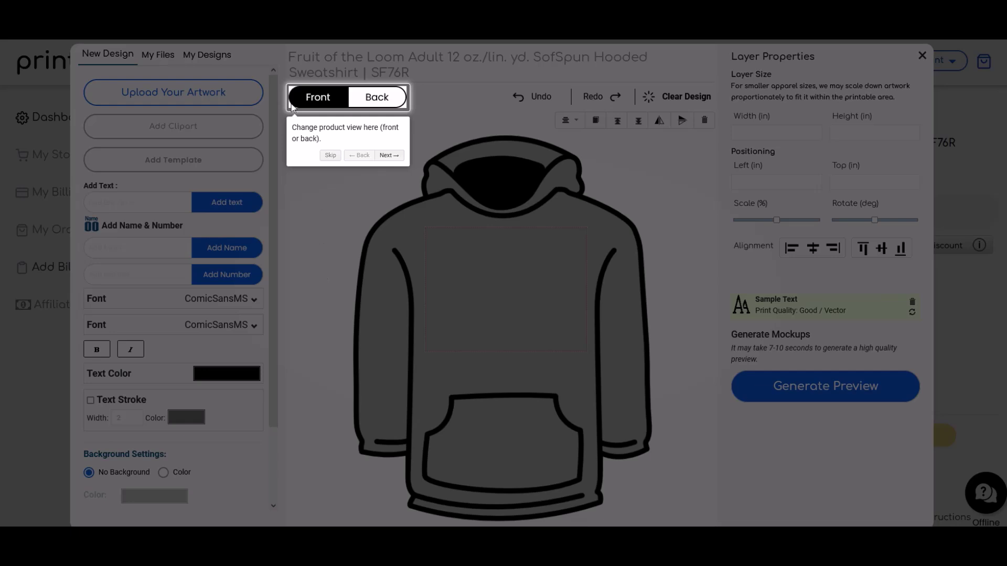
click(391, 155)
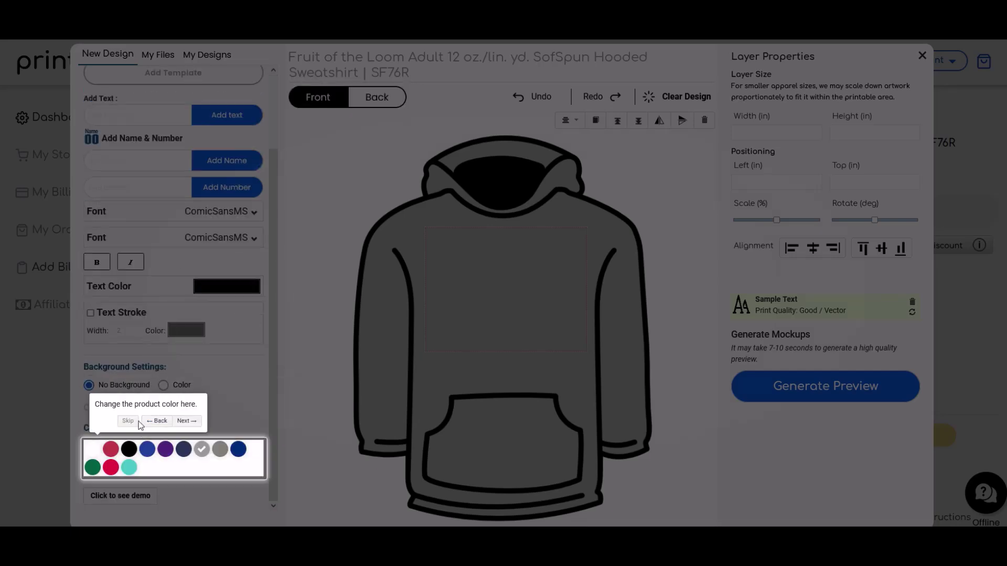
click(186, 421)
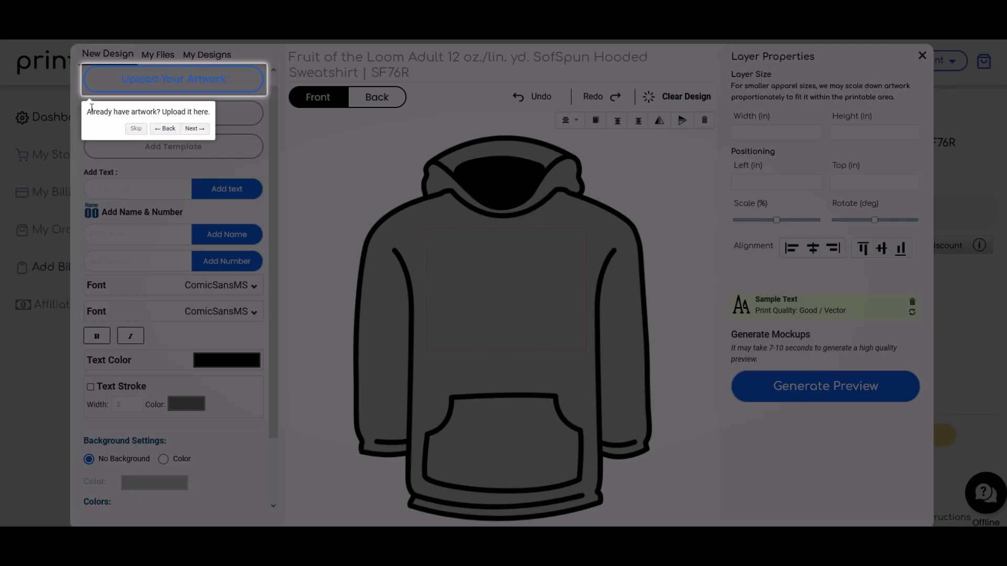
click(135, 128)
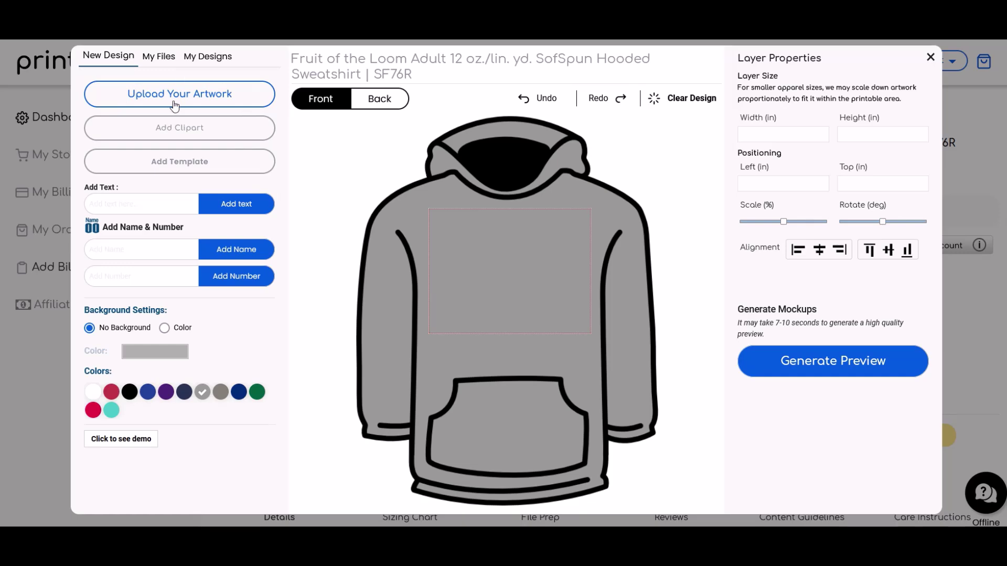
- Upload 03 Hoodie.png from this computer as the hoodie artwork
click(175, 105)
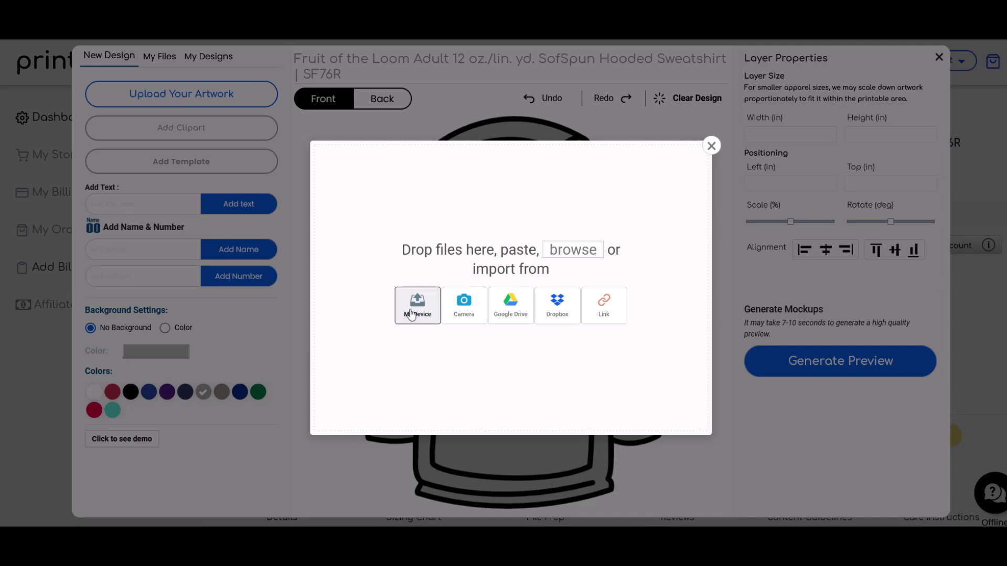
click(411, 314)
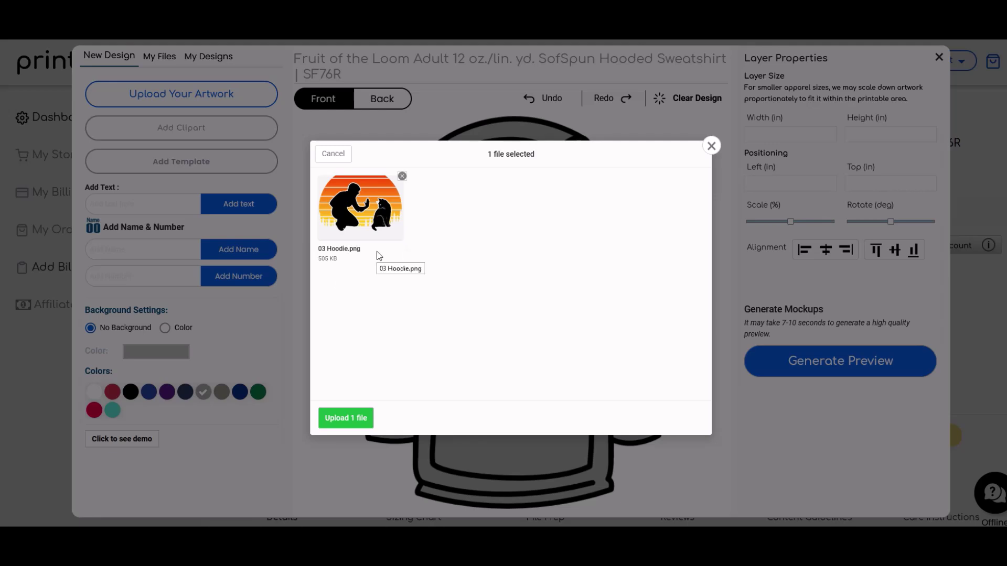
click(344, 417)
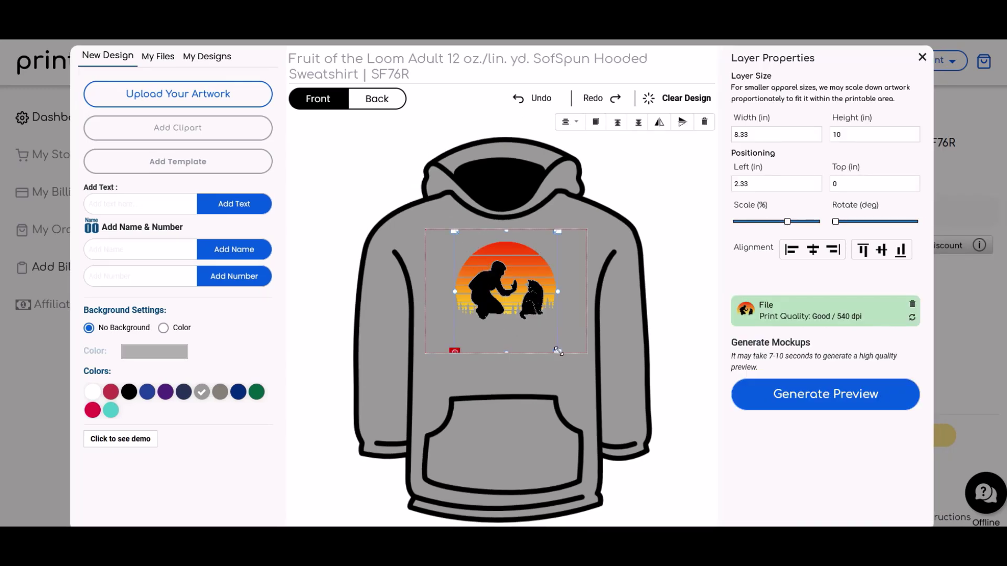
- Drag and resize the sunset artwork to 8.17 × 9.8 in, centred on the chest
drag(505, 292, 473, 238)
drag(524, 298, 570, 370)
drag(529, 303, 531, 307)
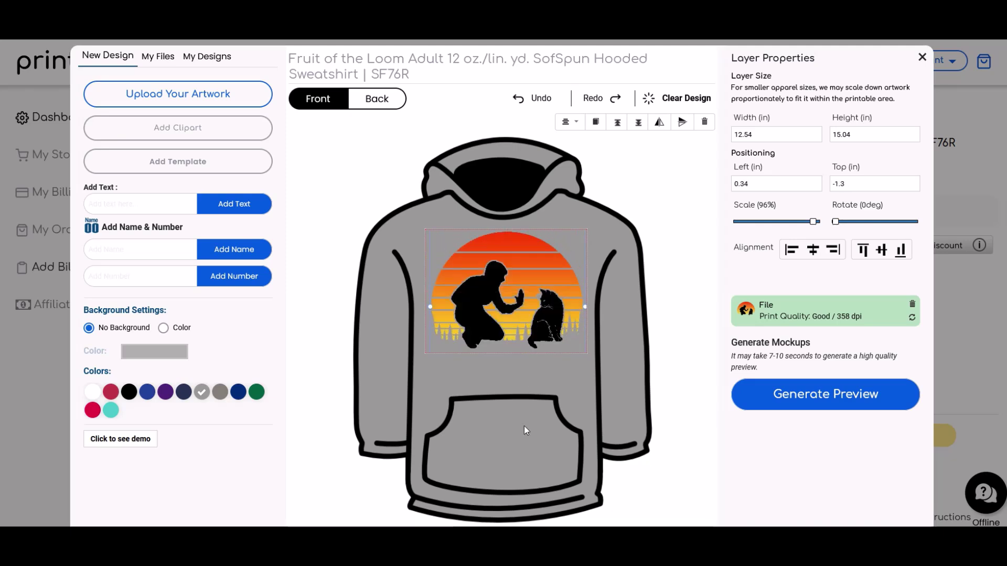
drag(521, 312, 465, 251)
drag(535, 347, 473, 287)
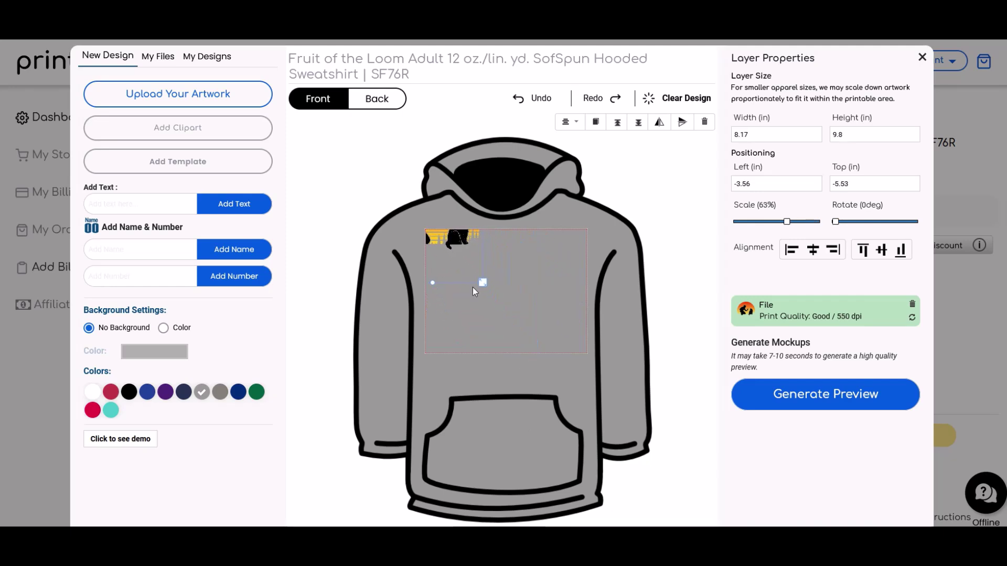
drag(537, 303, 541, 308)
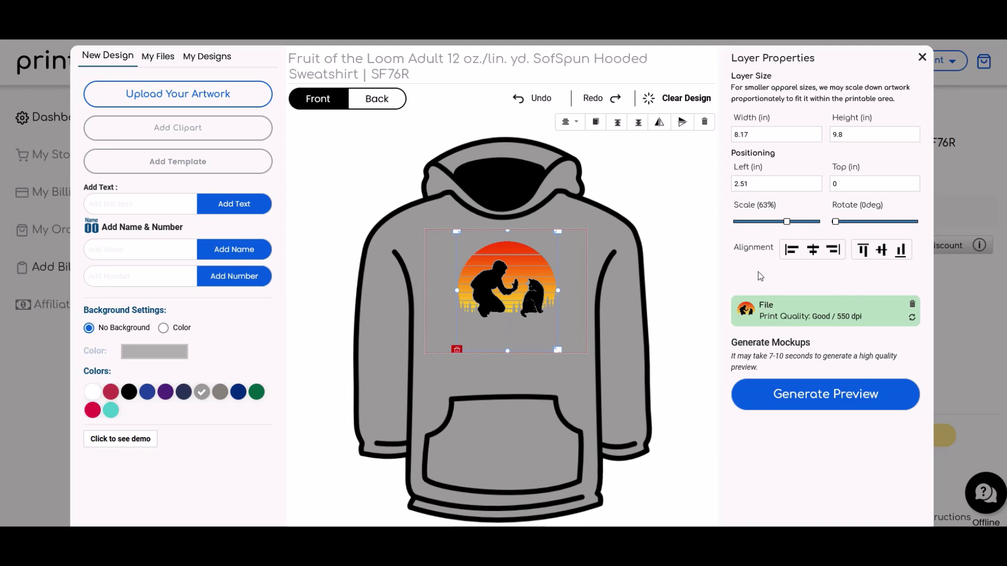
mouse_move(558, 350)
mouse_down()
mouse_move(498, 329)
mouse_move(604, 398)
mouse_move(621, 435)
mouse_move(527, 357)
mouse_move(545, 365)
mouse_up()
drag(88, 313, 183, 323)
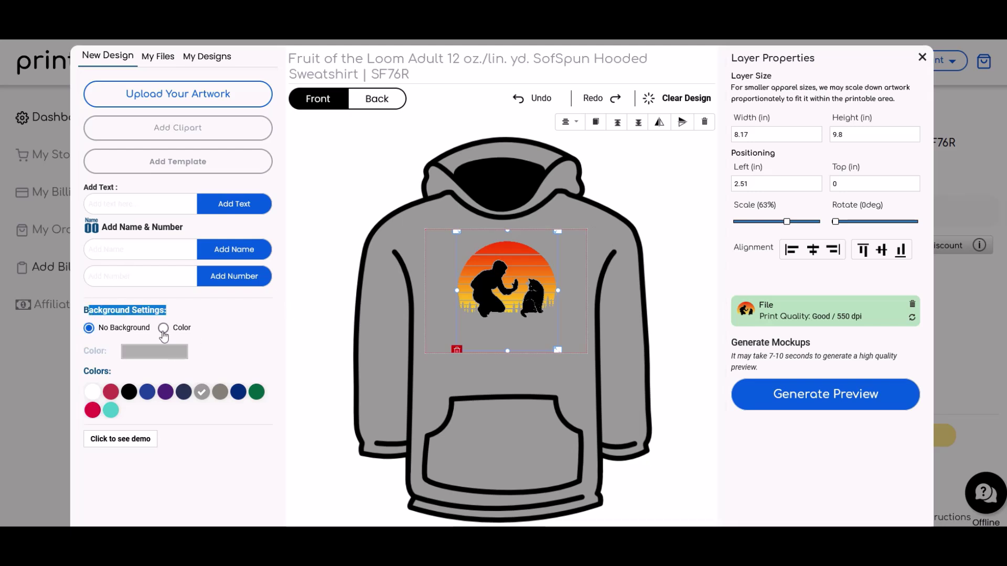
- Try a bright green custom background behind the artwork, ending with no background colour
click(163, 328)
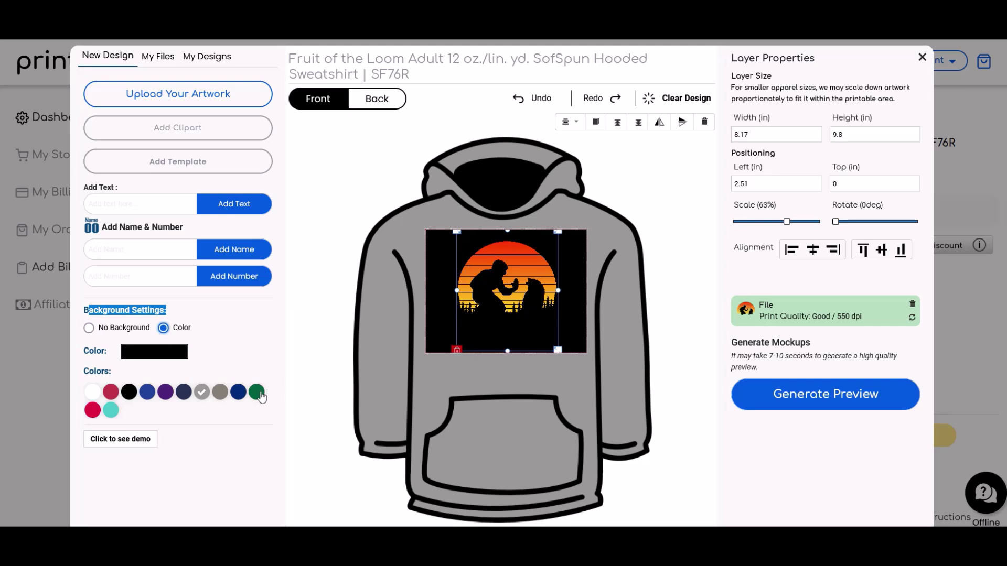
click(166, 357)
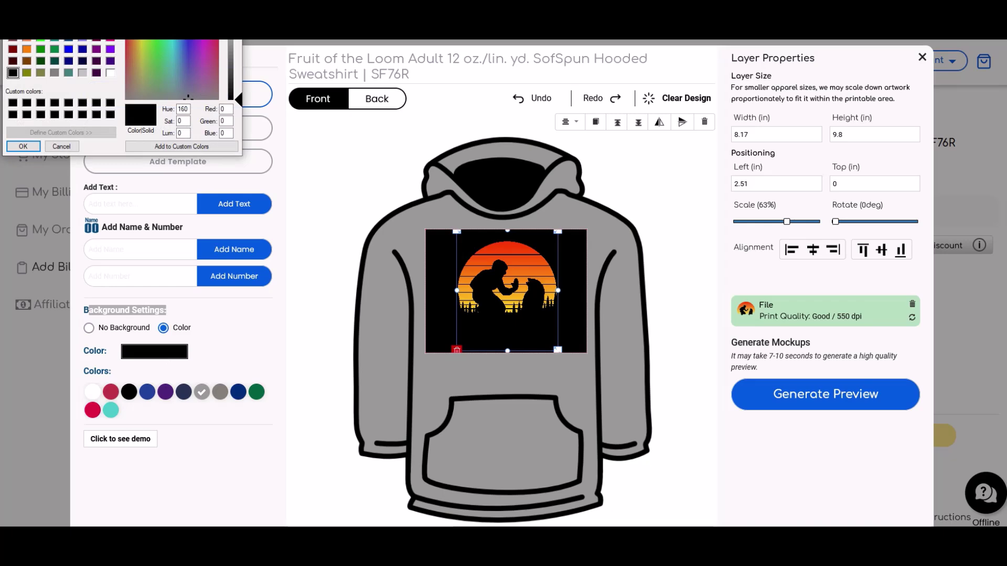
click(269, 216)
click(239, 214)
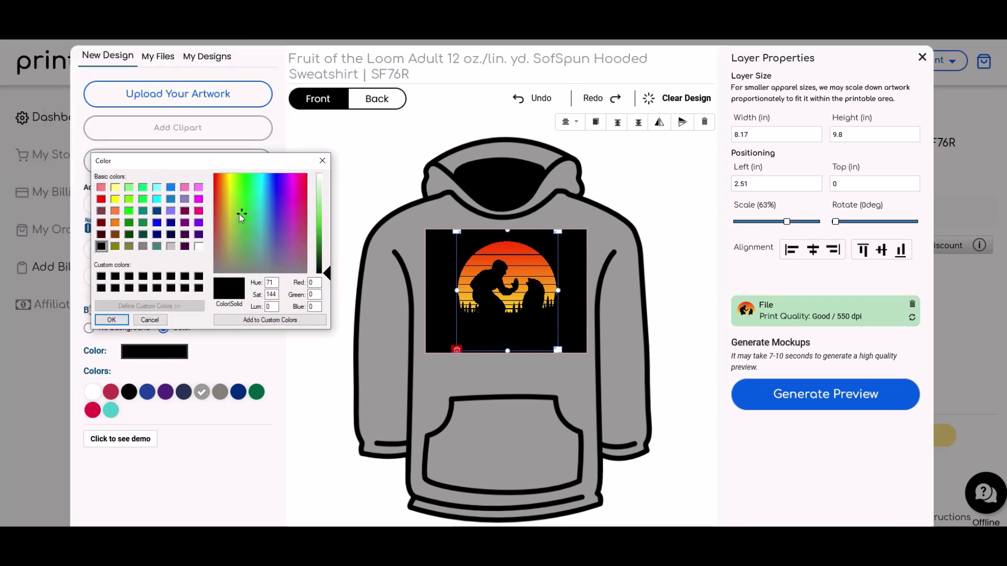
click(129, 210)
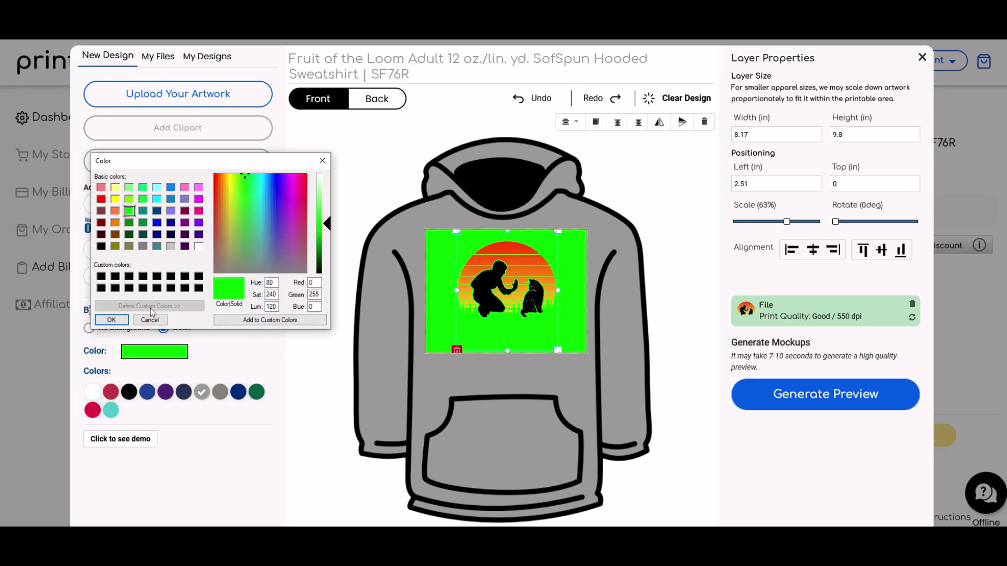
click(110, 319)
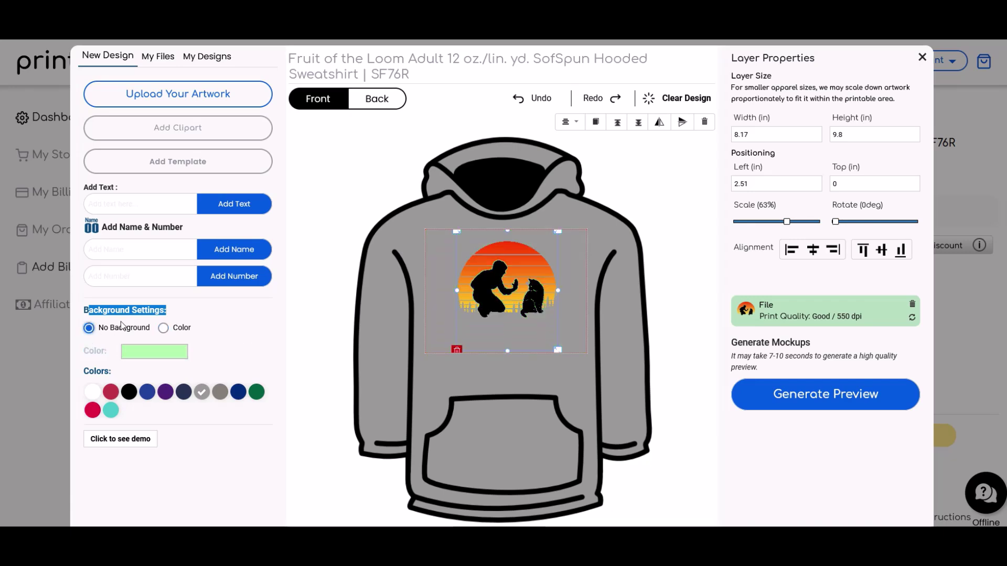
click(89, 329)
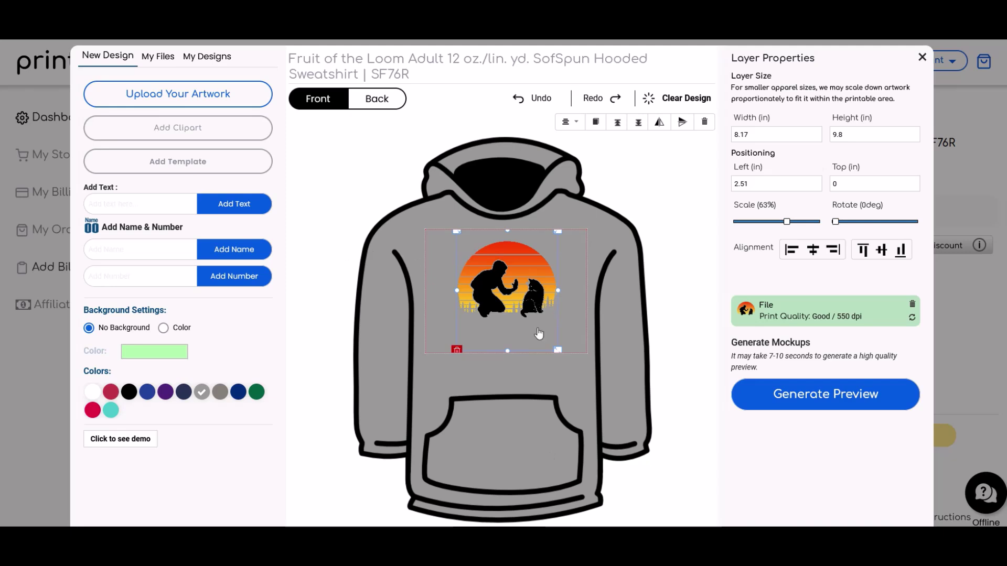
- Generate the mockup and browse its front, side and back photos in the enlarged view
click(813, 396)
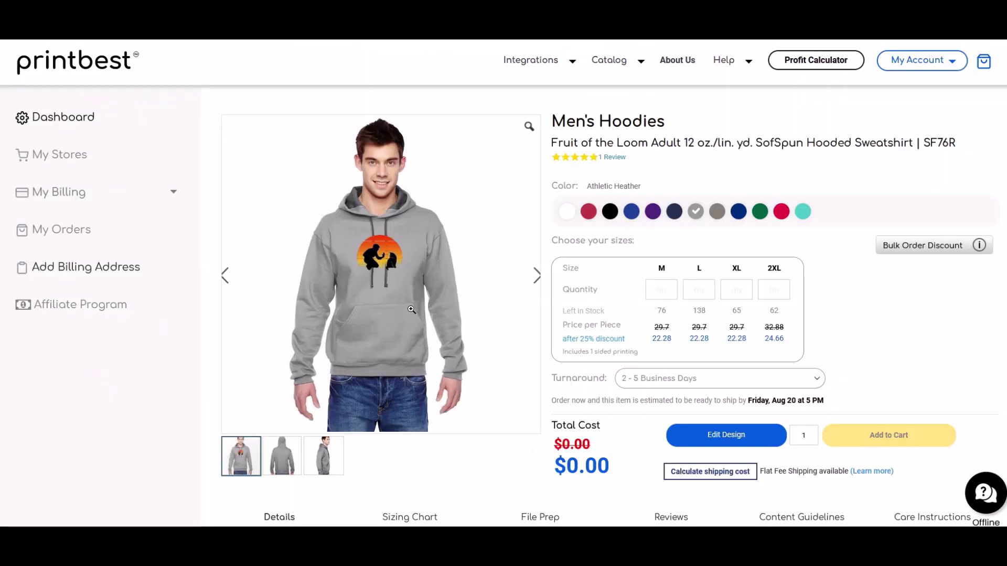
click(381, 271)
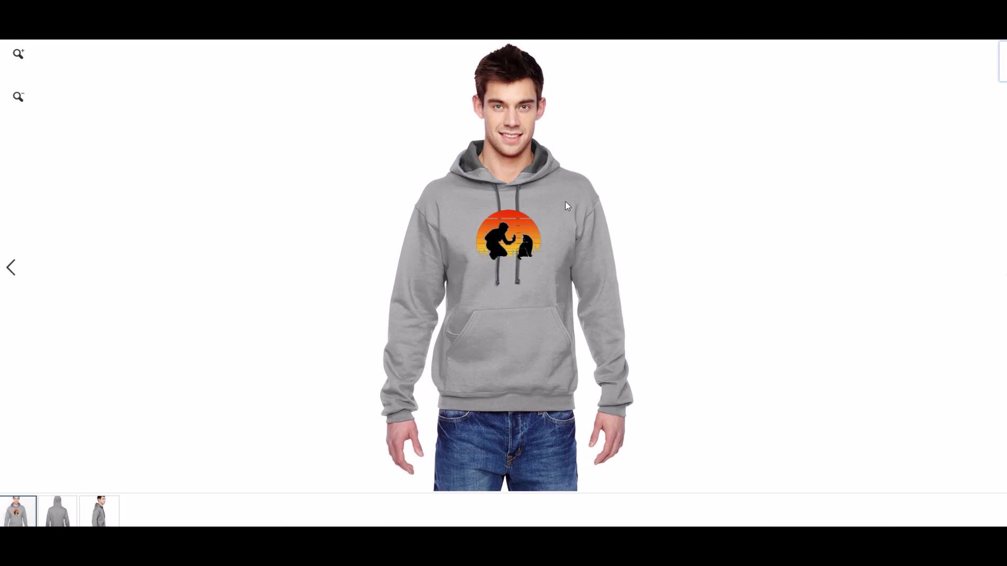
click(93, 514)
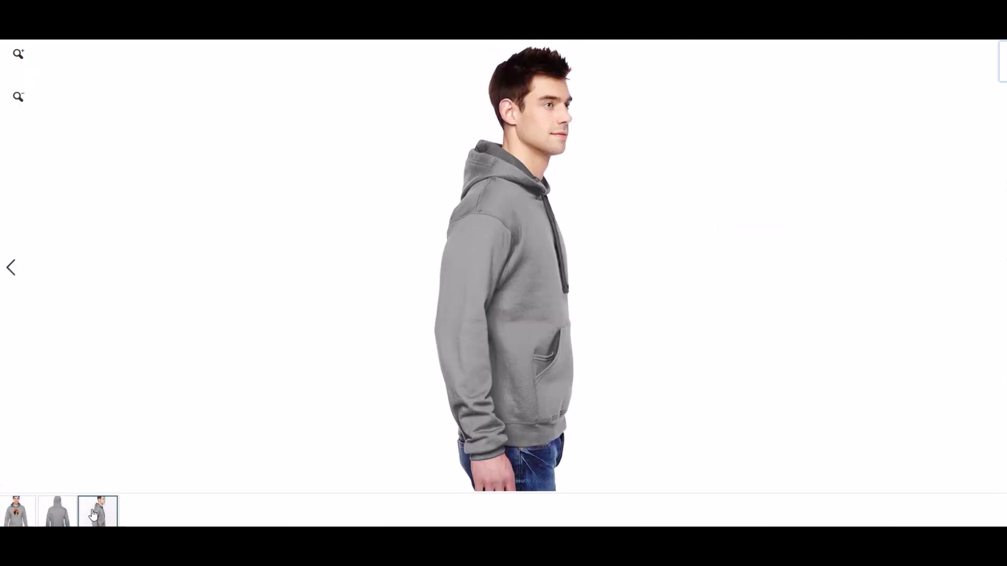
click(58, 512)
click(17, 514)
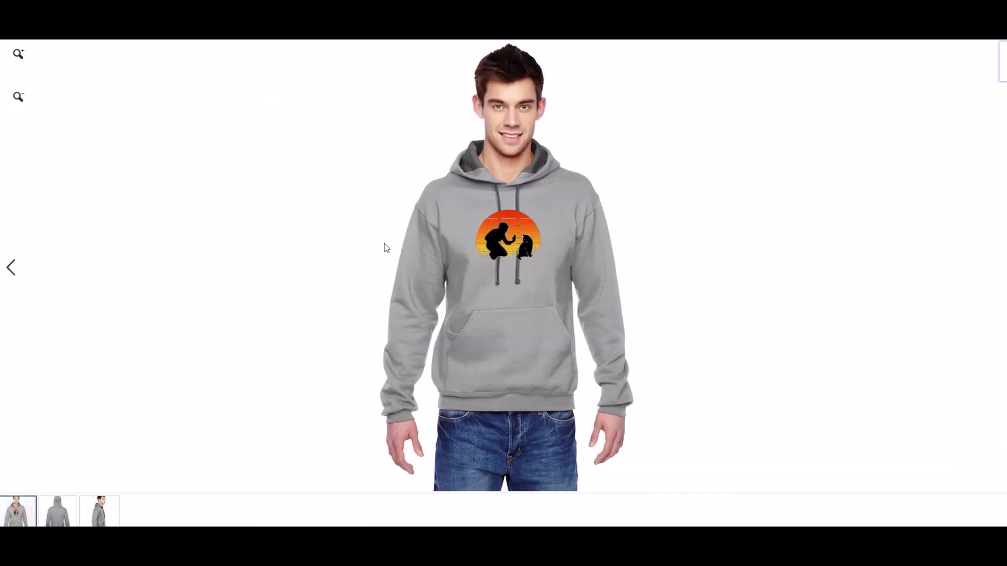
click(238, 197)
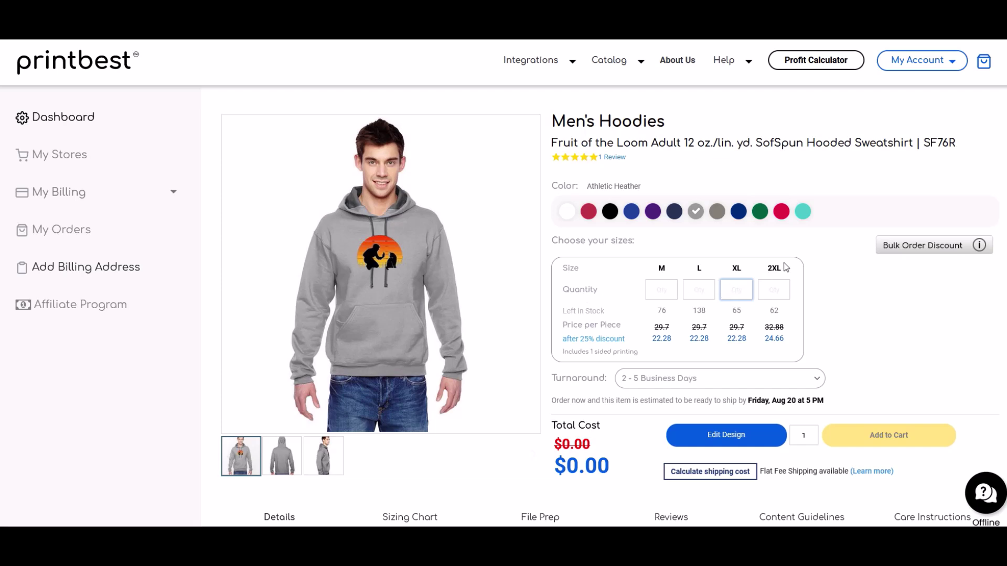
- Enter a quantity of 1 in the XL size box for a $22.28 total
text(1)
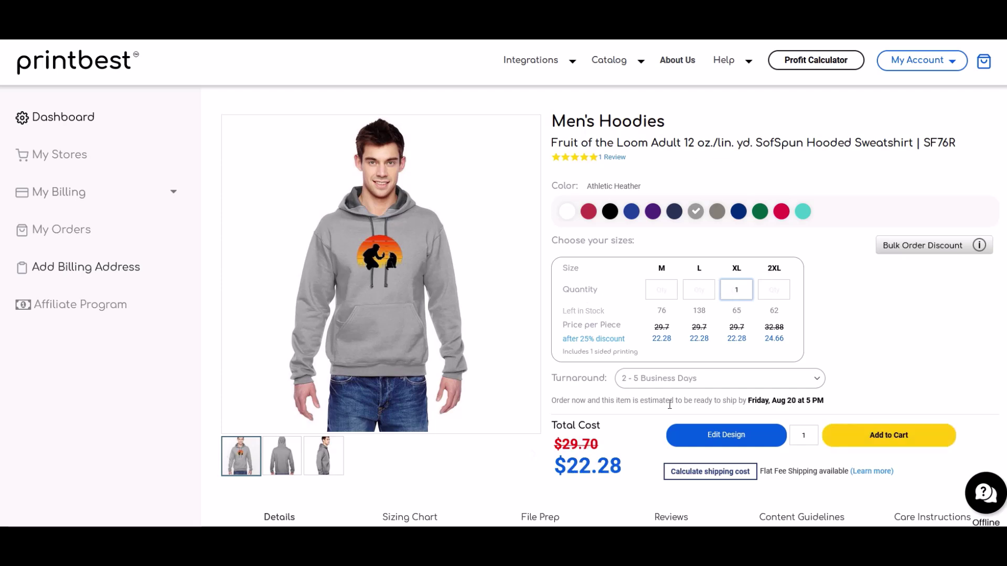
mouse_move(566, 466)
mouse_down()
mouse_move(623, 465)
mouse_move(567, 470)
mouse_up()
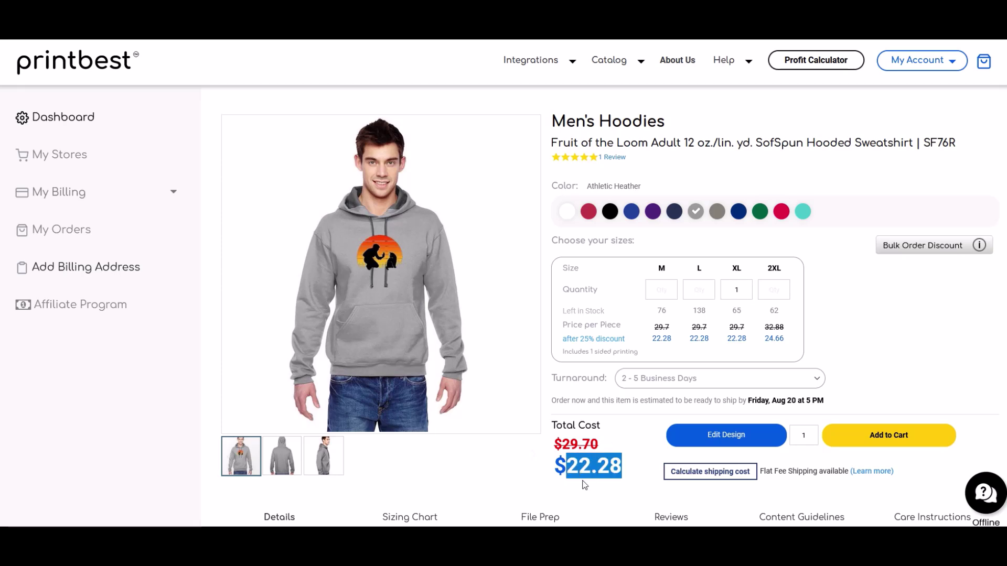
scroll(584, 480, down, 1)
- Get a shipping quote to Saskatchewan, Canada: $7.99 Apparel Flatrate
click(691, 423)
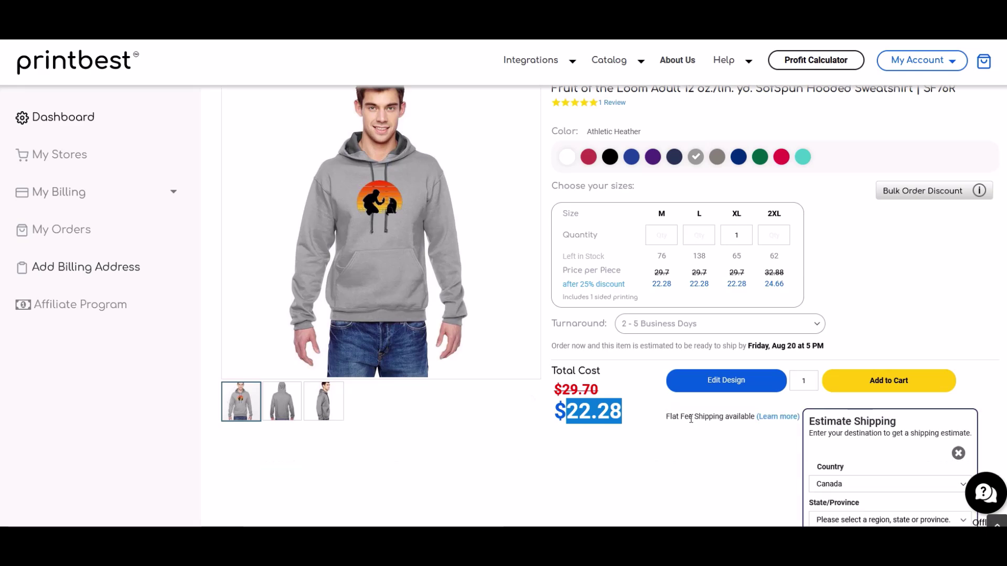
scroll(725, 435, down, 3)
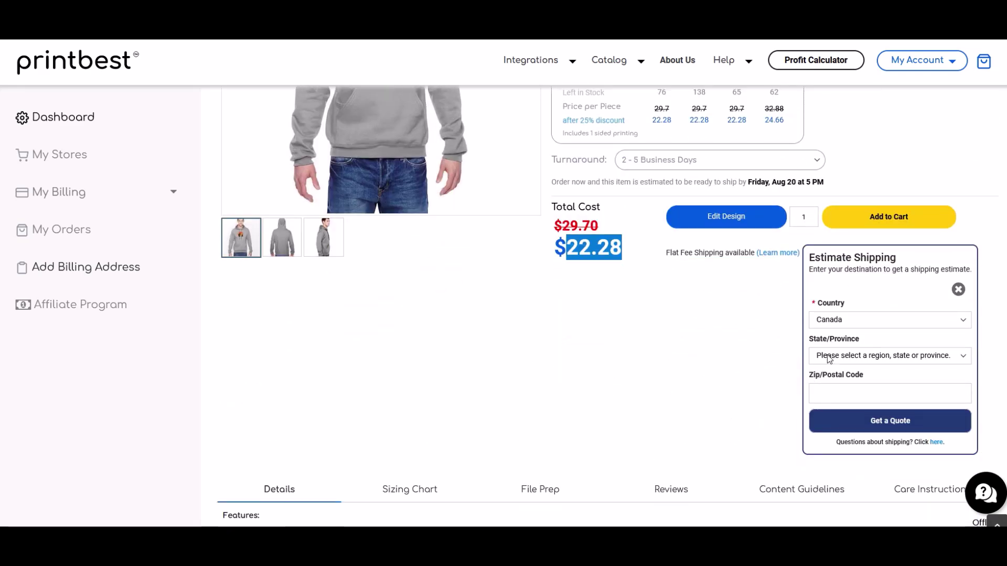
click(829, 356)
click(827, 328)
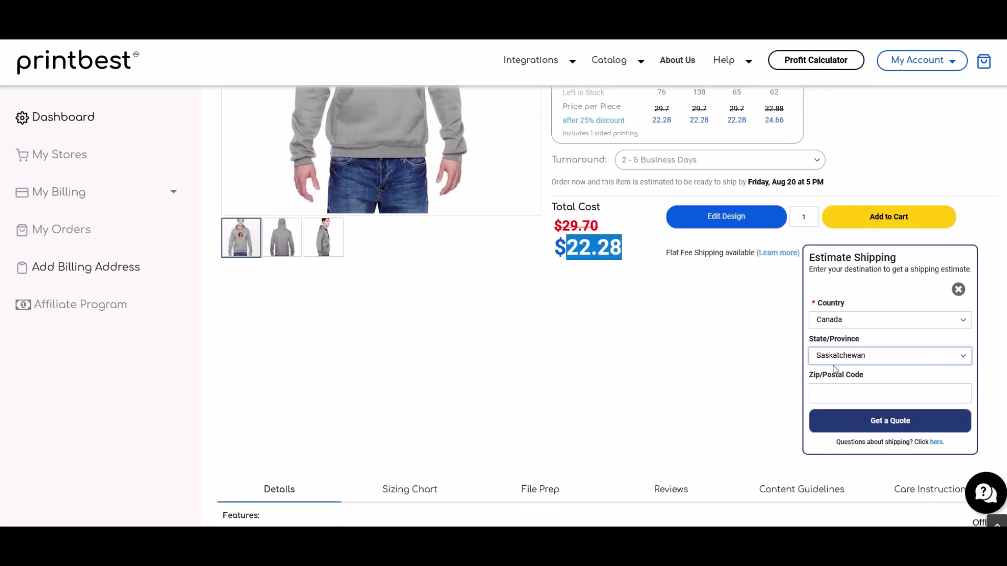
click(839, 420)
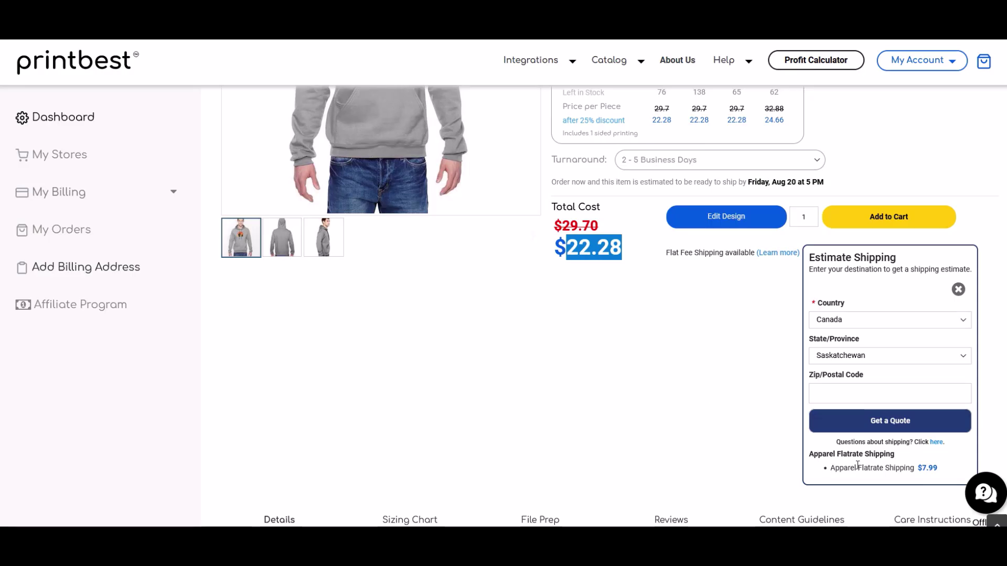
drag(934, 469, 857, 472)
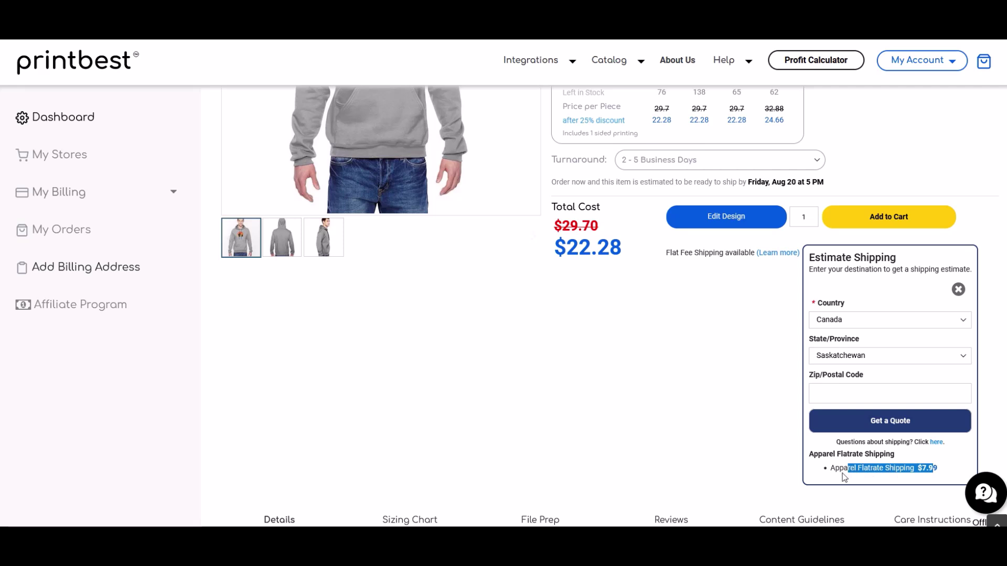
click(735, 455)
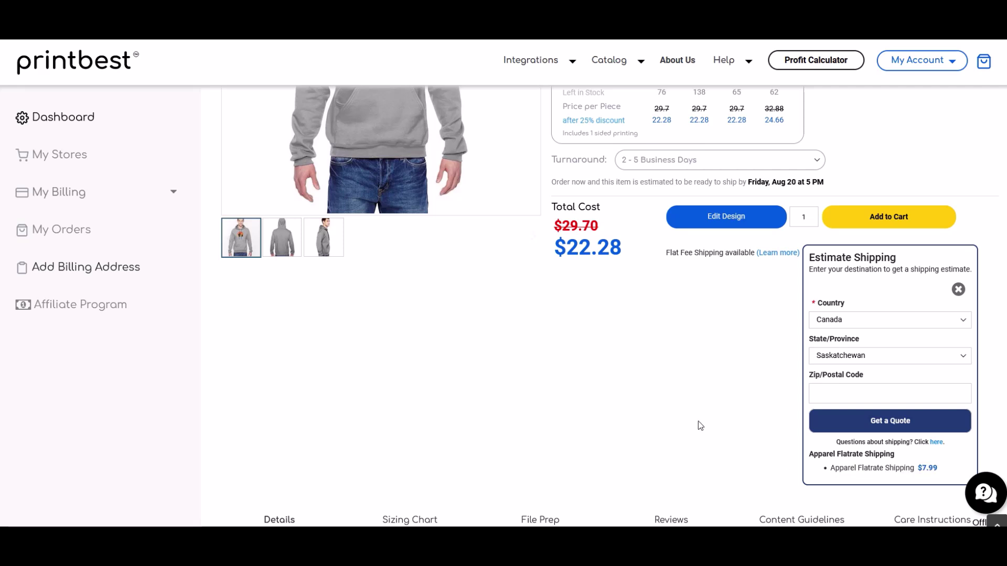
scroll(697, 425, up, 1)
scroll(697, 425, down, 1)
scroll(672, 411, up, 1)
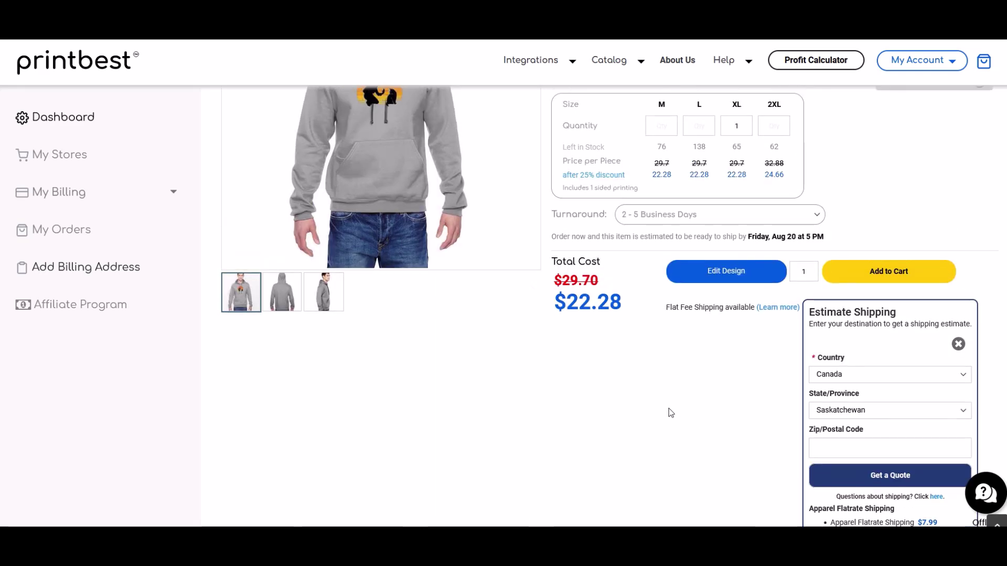
scroll(672, 413, up, 1)
scroll(671, 413, up, 2)
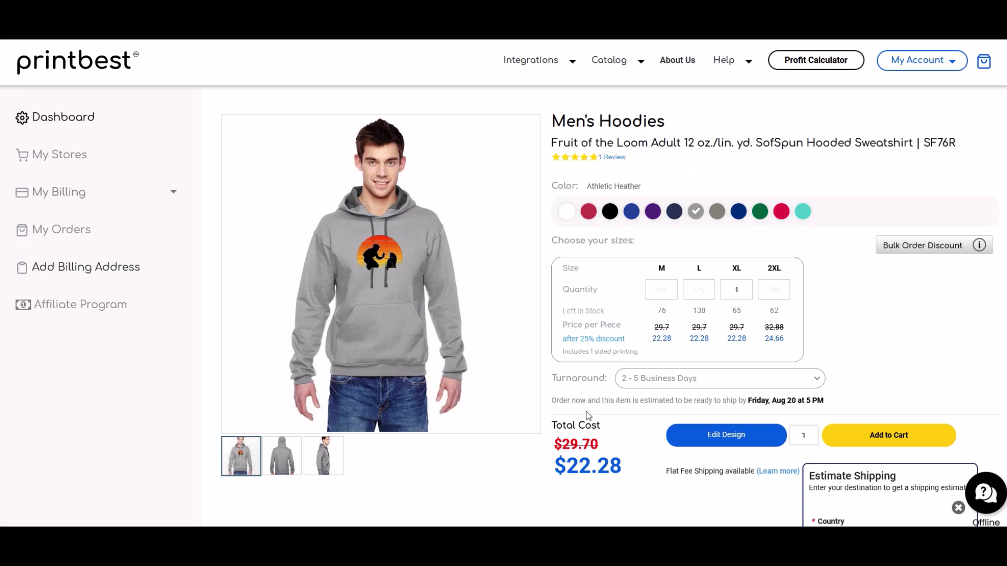
scroll(599, 428, down, 2)
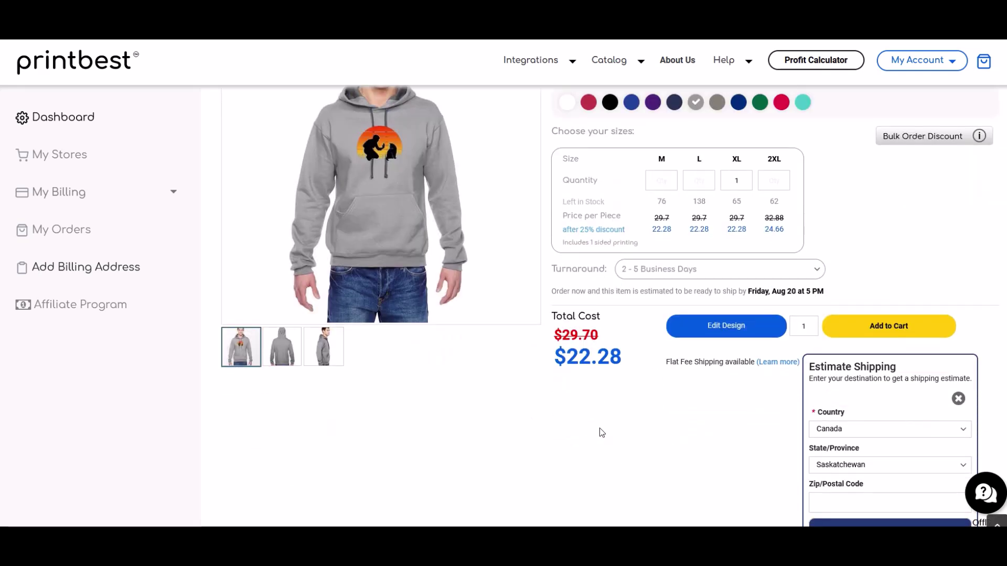
scroll(600, 428, up, 2)
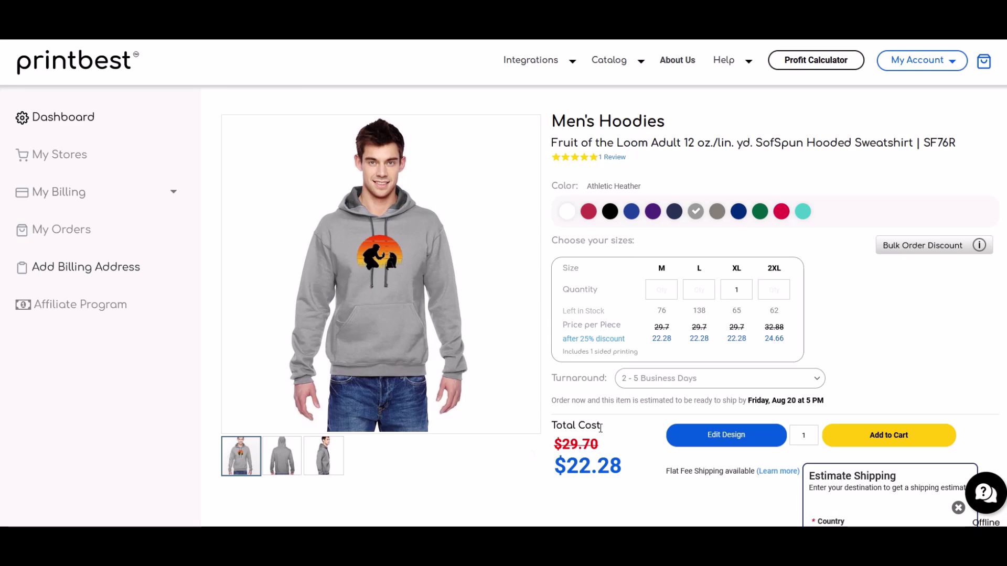
scroll(601, 428, down, 4)
scroll(601, 428, up, 4)
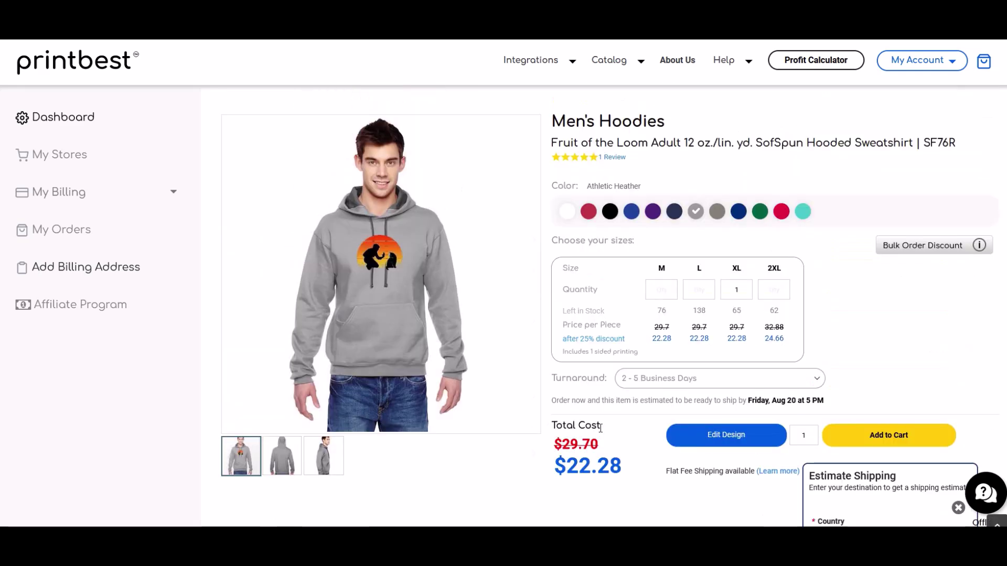